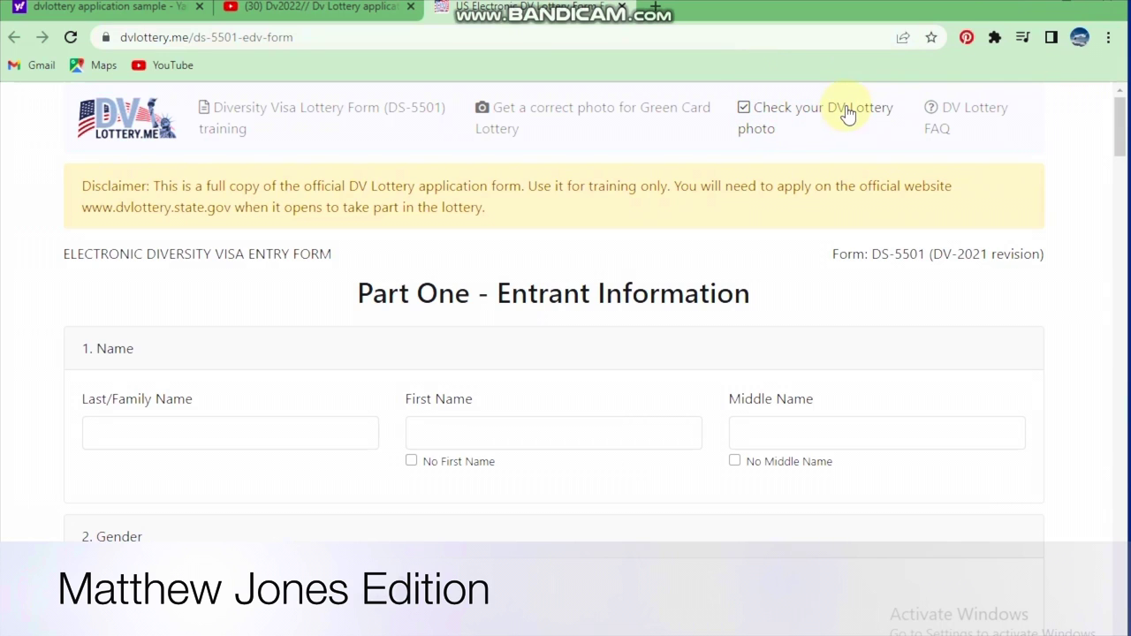
Scroll past the Passport section to section 8, Entrant Photograph, showing Choose New Photo
left_click(801, 300)
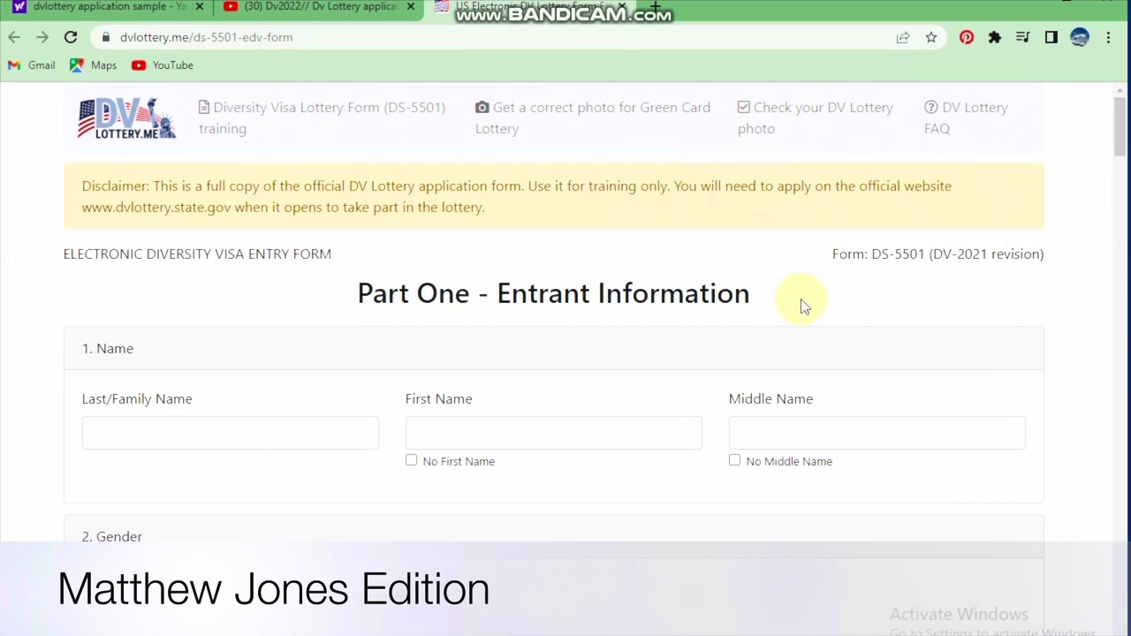
scroll(800, 301, "down", 1)
scroll(800, 300, "down", 2)
scroll(801, 300, "down", 5)
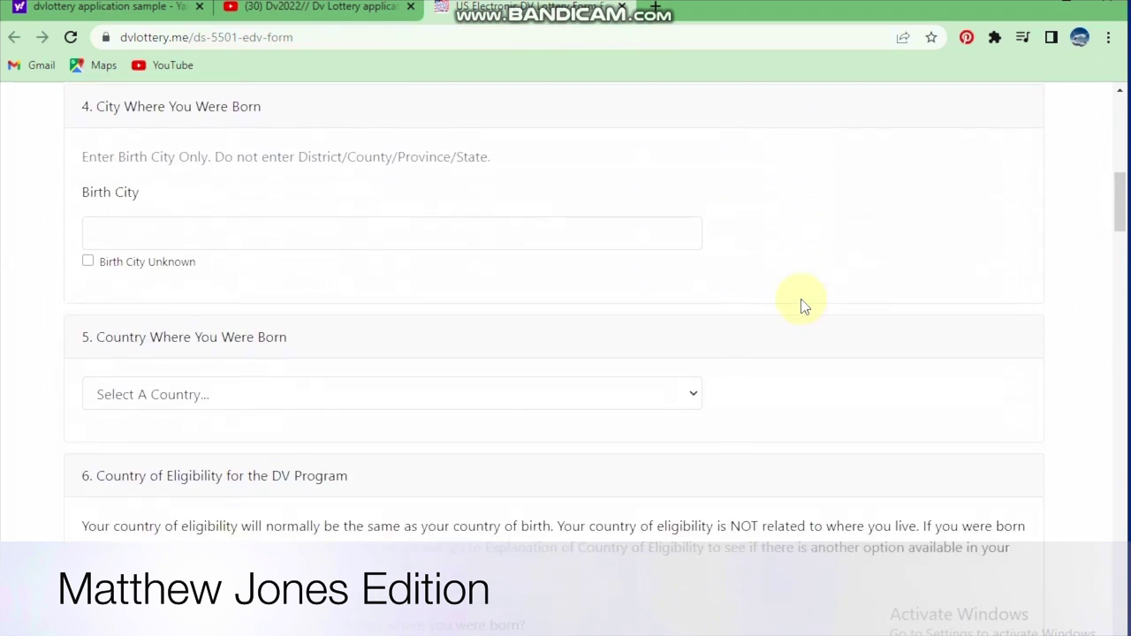
scroll(800, 300, "down", 5)
scroll(800, 300, "down", 5)
scroll(801, 301, "down", 3)
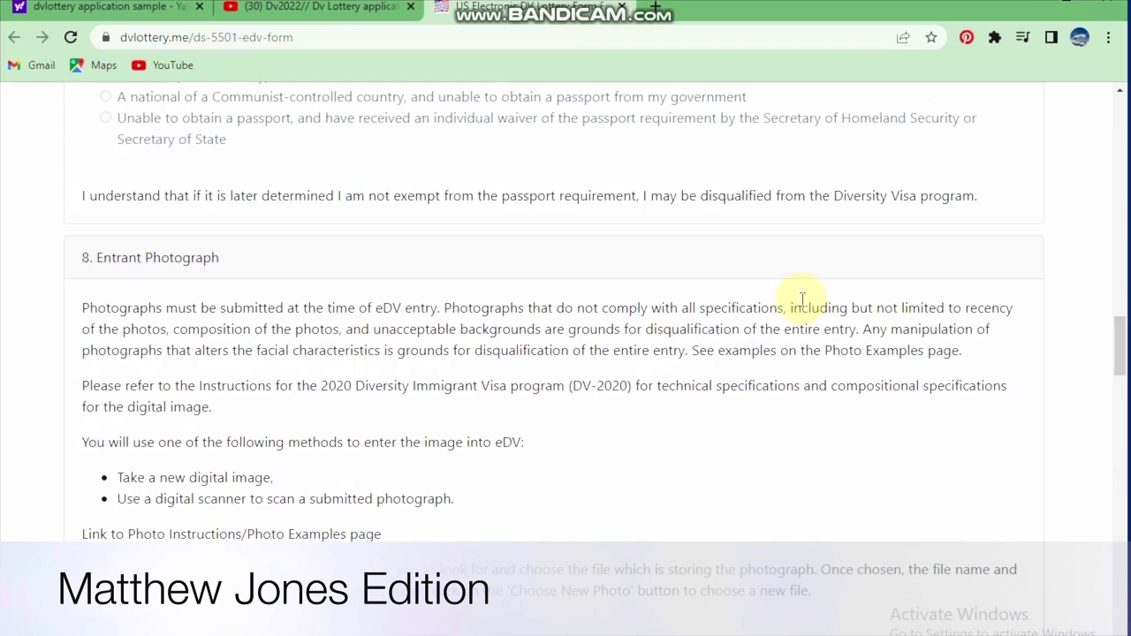
scroll(800, 300, "down", 2)
scroll(803, 305, "down", 3)
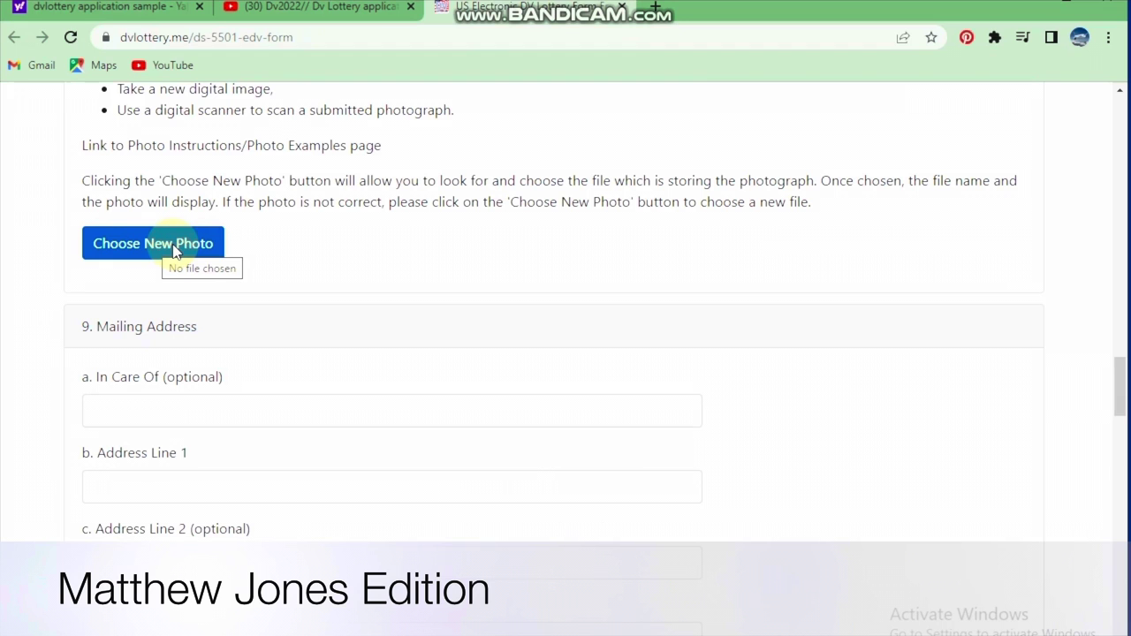
From Choose New Photo, open the file dialog at E: > Saved Pictures > important, showing the 2x2 JPG
left_click(175, 252)
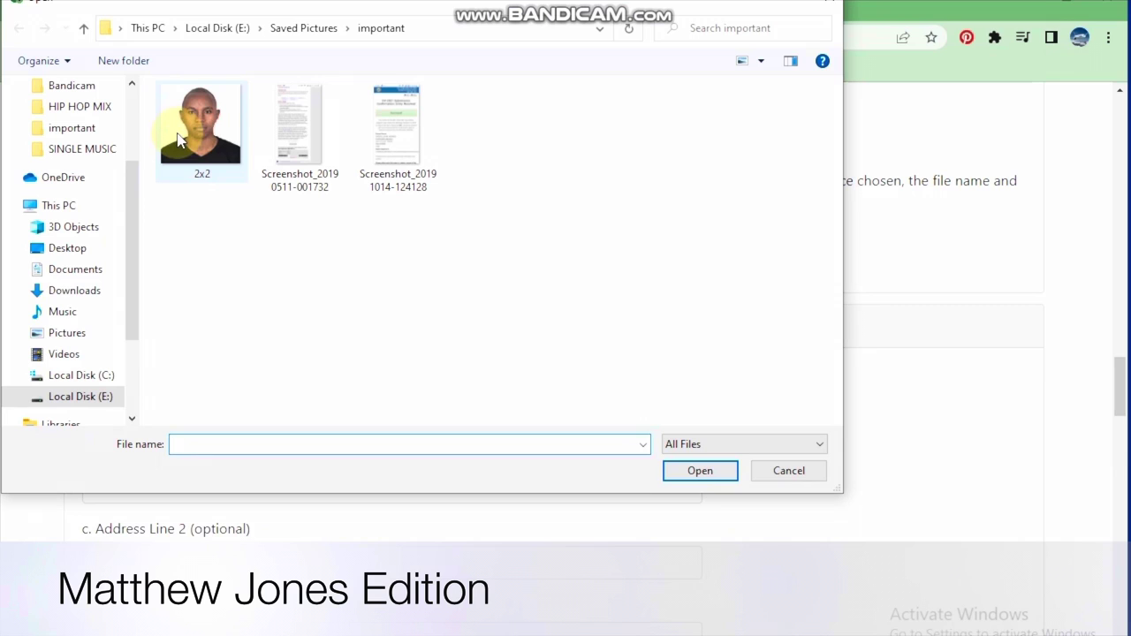
mouse_move(199, 125)
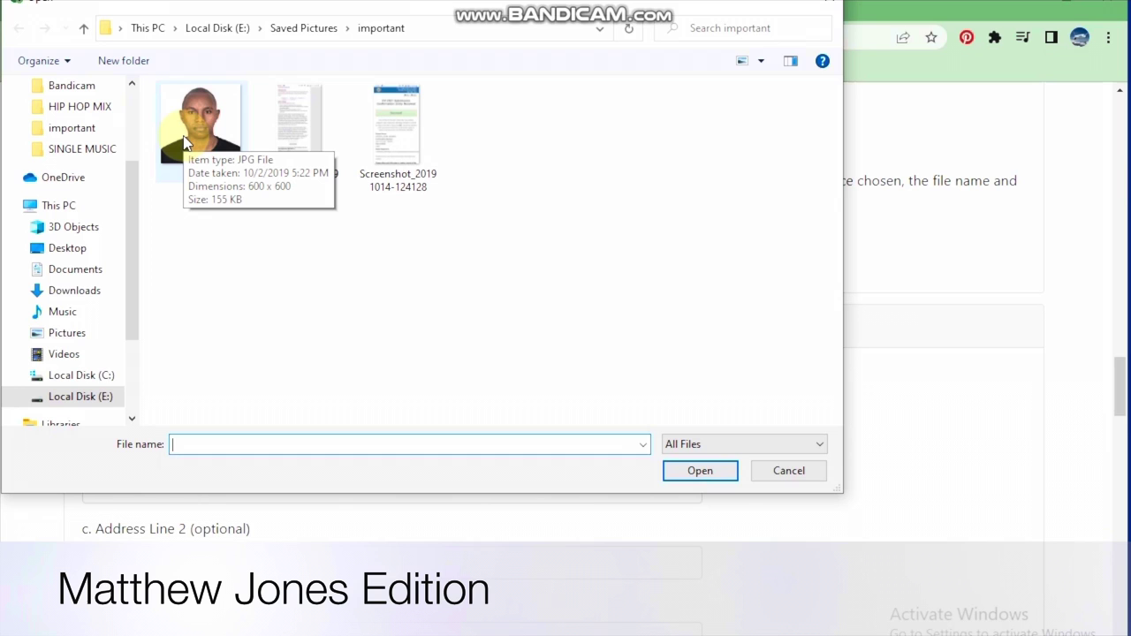
double_click(185, 143)
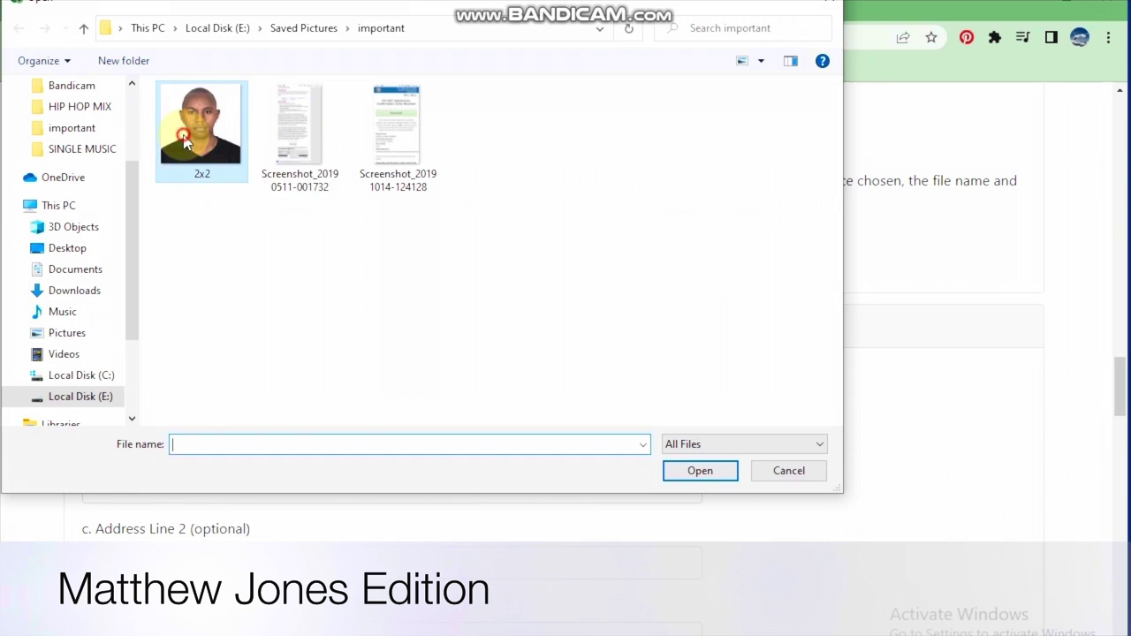